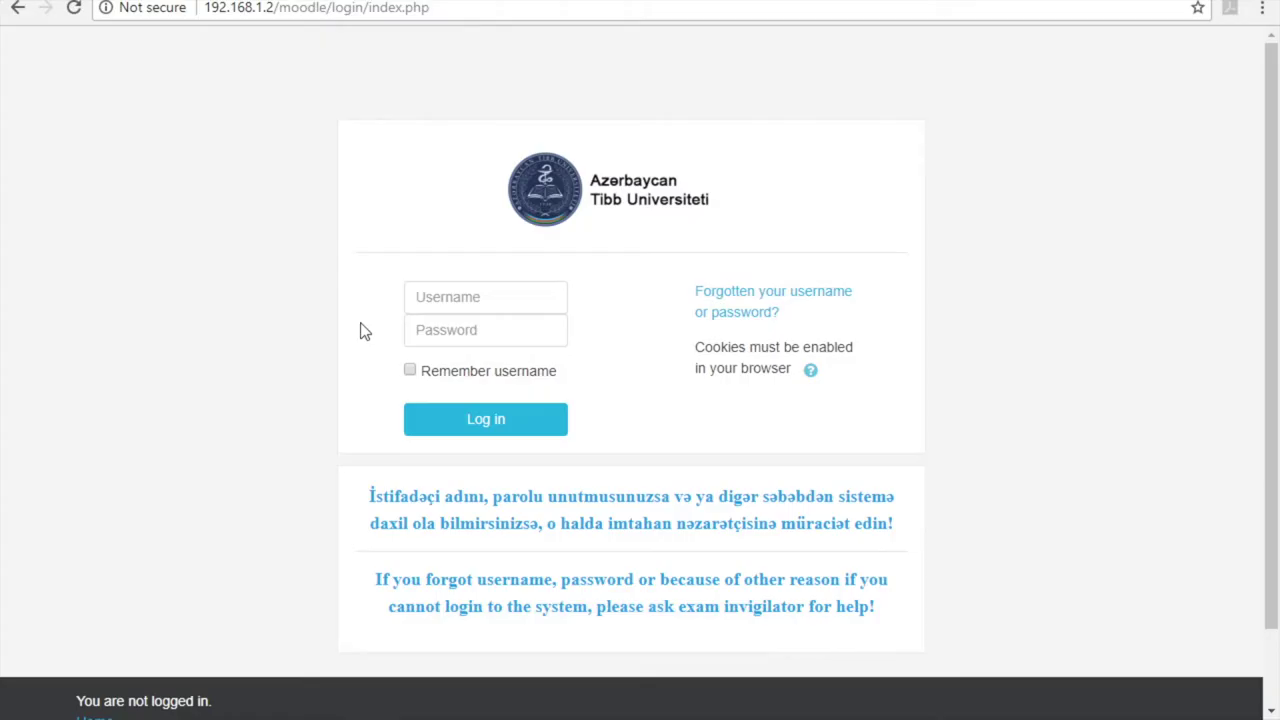
- Log in to Moodle with the student's username and password
{"action": "left_click", "coordinate": [449, 295]}
{"action": "type", "text": "012"}
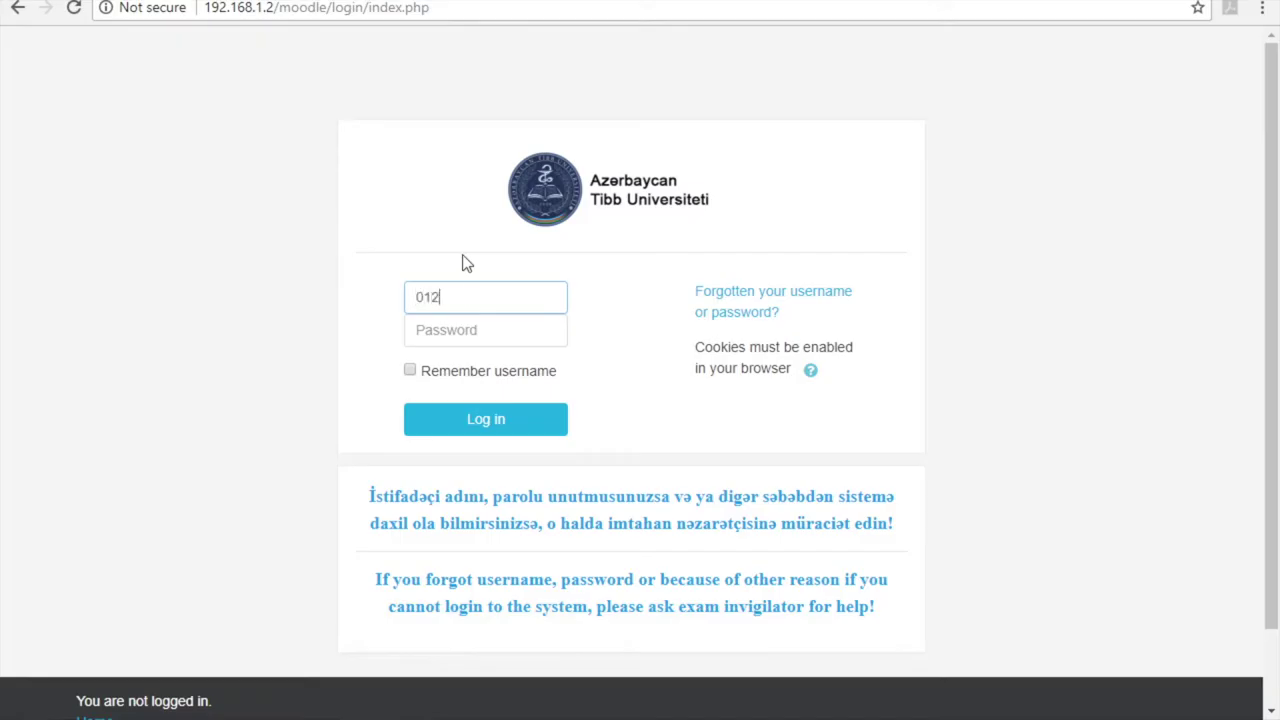
{"action": "type", "text": "3456789"}
{"action": "left_click", "coordinate": [447, 335]}
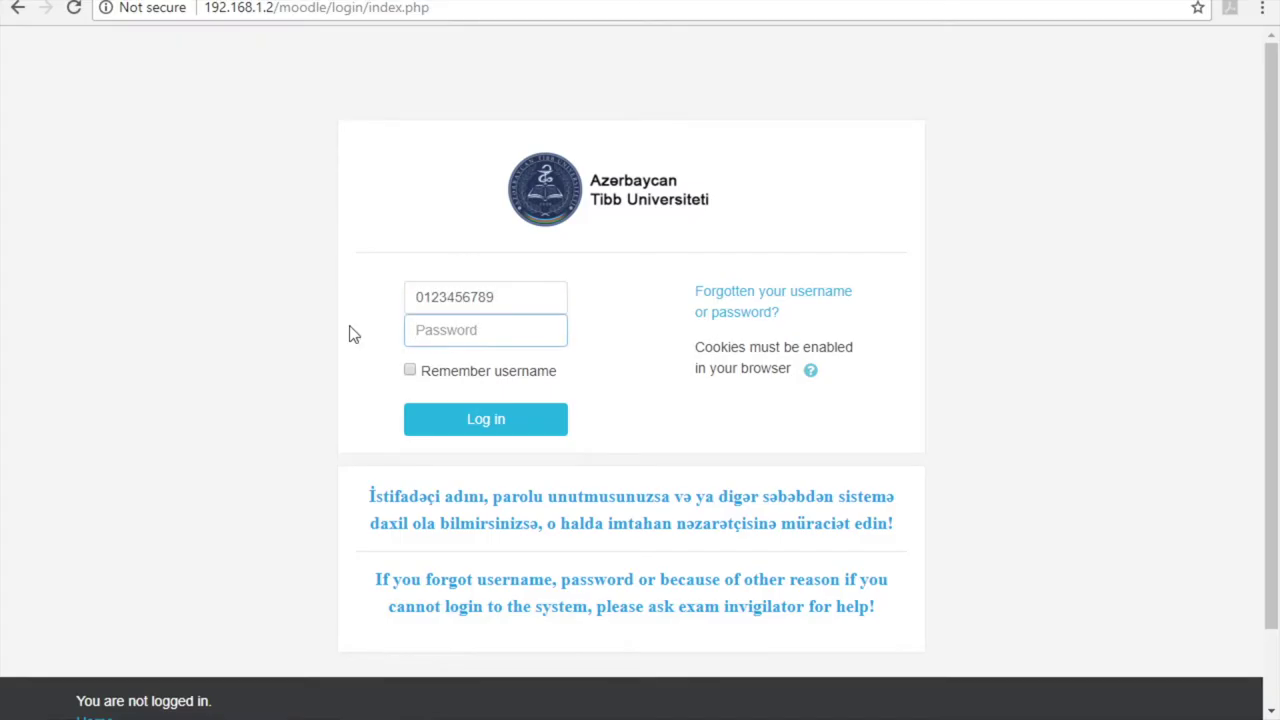
{"action": "type", "text": "••••••••••"}
{"action": "left_click", "coordinate": [490, 422]}
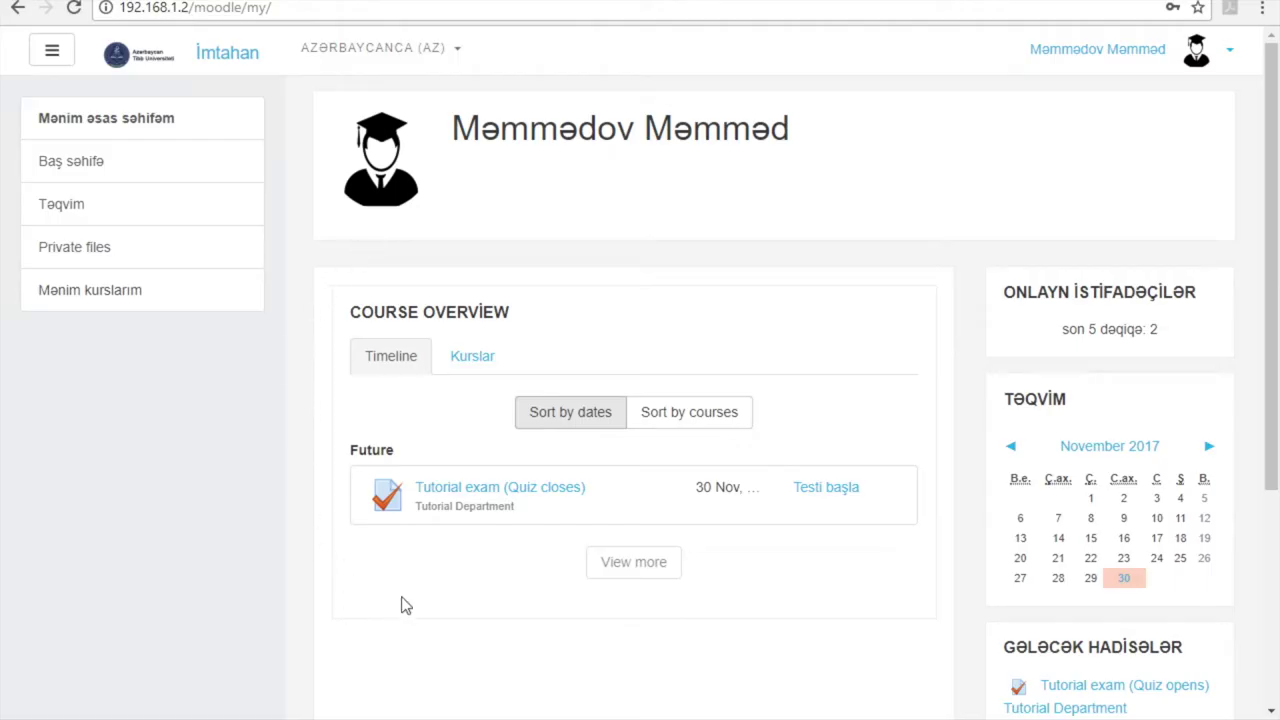
- Open the Tutorial exam quiz from the dashboard's Course Overview timeline
{"action": "left_click", "coordinate": [486, 495]}
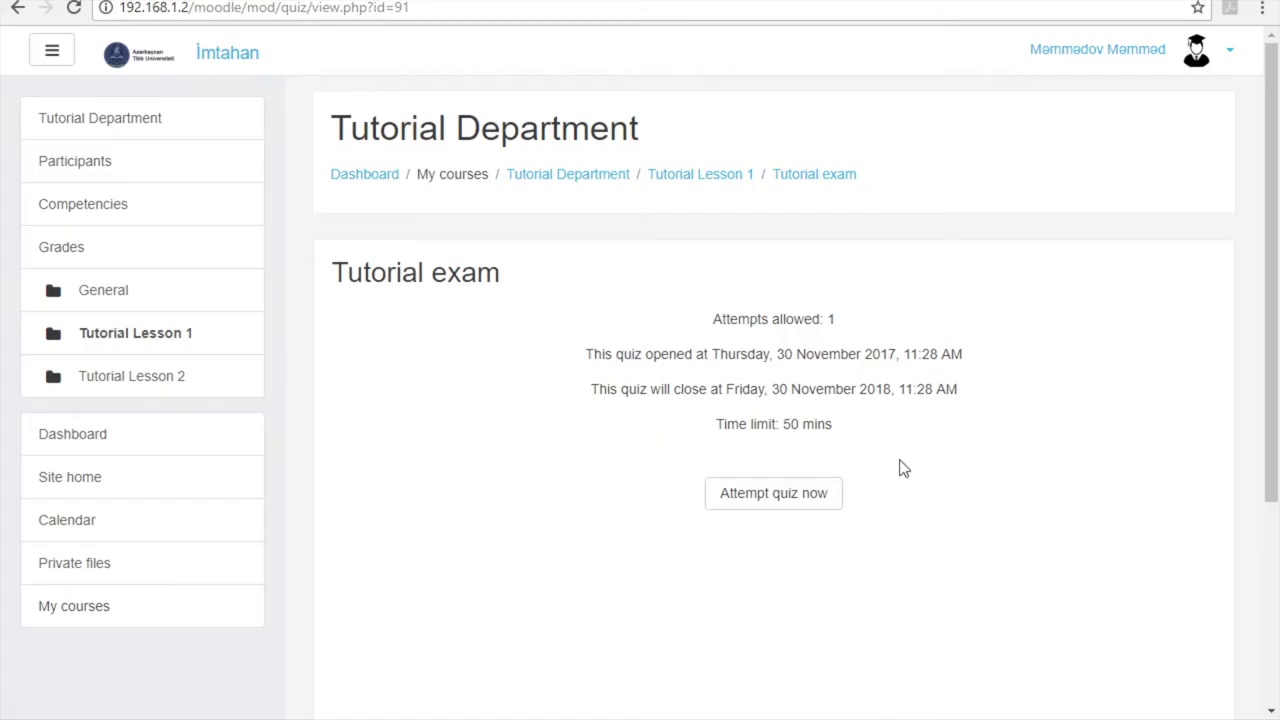
- Start and confirm a timed attempt at the Tutorial exam with its 50-minute limit
{"action": "left_click", "coordinate": [767, 490]}
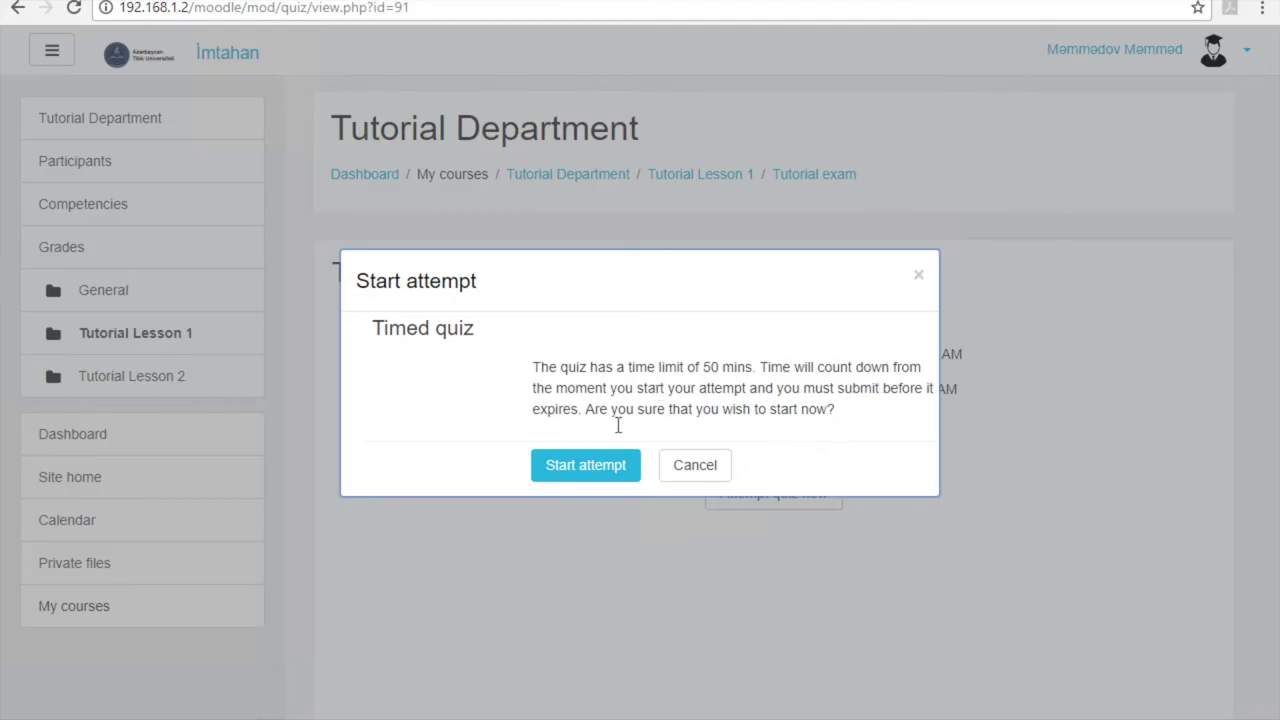
{"action": "left_click", "coordinate": [590, 468]}
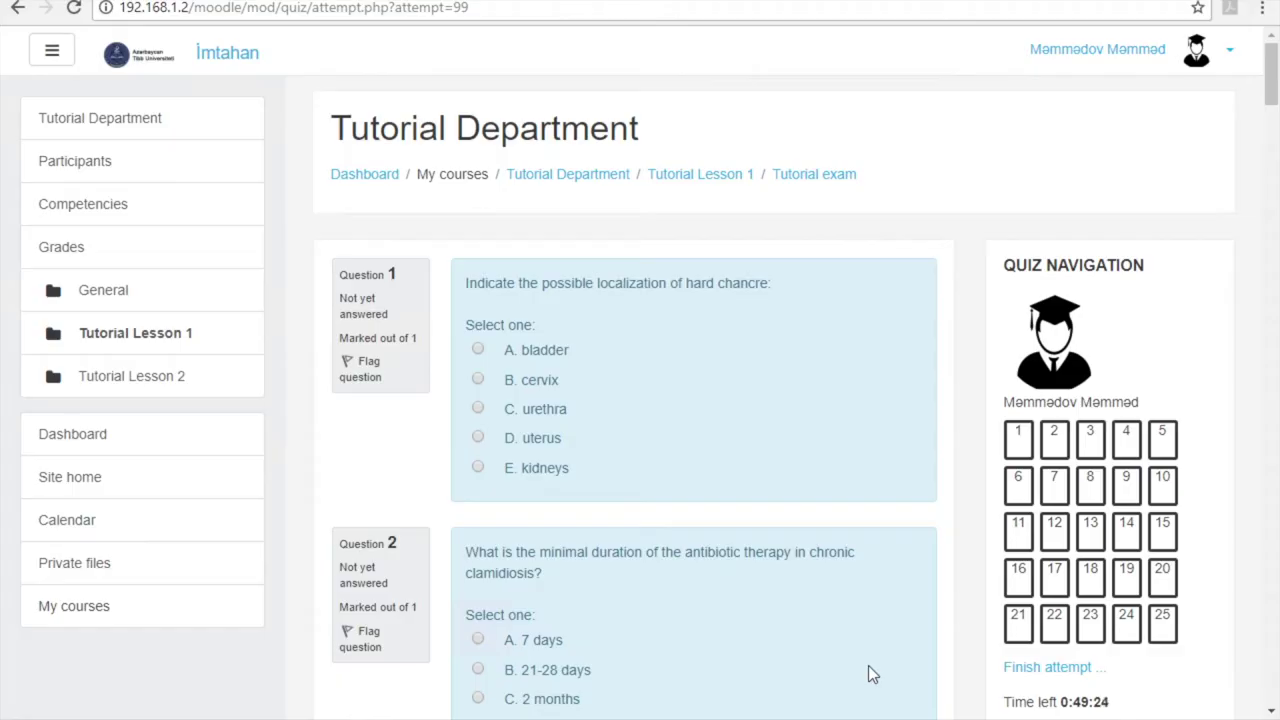
- Answer Question 1 with D. uterus instead of cervix, then scroll down to Questions 2 and 3
{"action": "left_click", "coordinate": [478, 378]}
{"action": "left_click", "coordinate": [478, 437]}
{"action": "scroll", "coordinate": [432, 453], "scroll_direction": "down", "scroll_amount": 3}
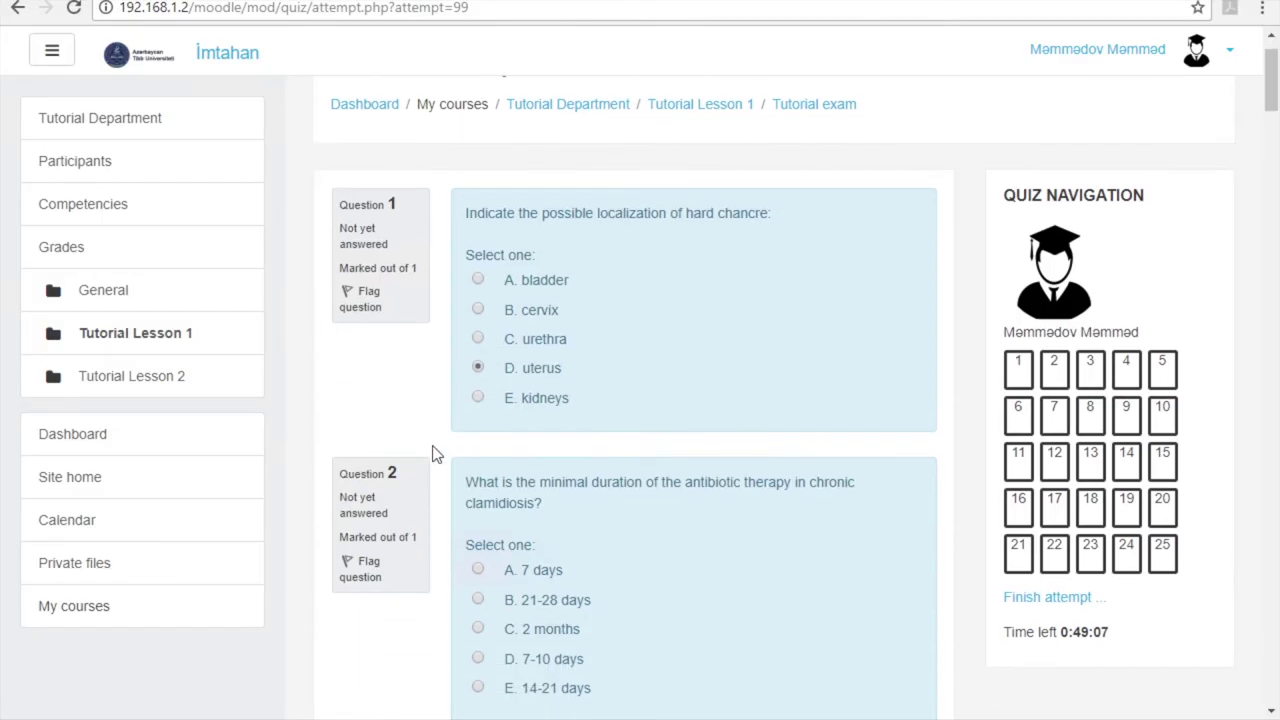
{"action": "scroll", "coordinate": [432, 453], "scroll_direction": "down", "scroll_amount": 4}
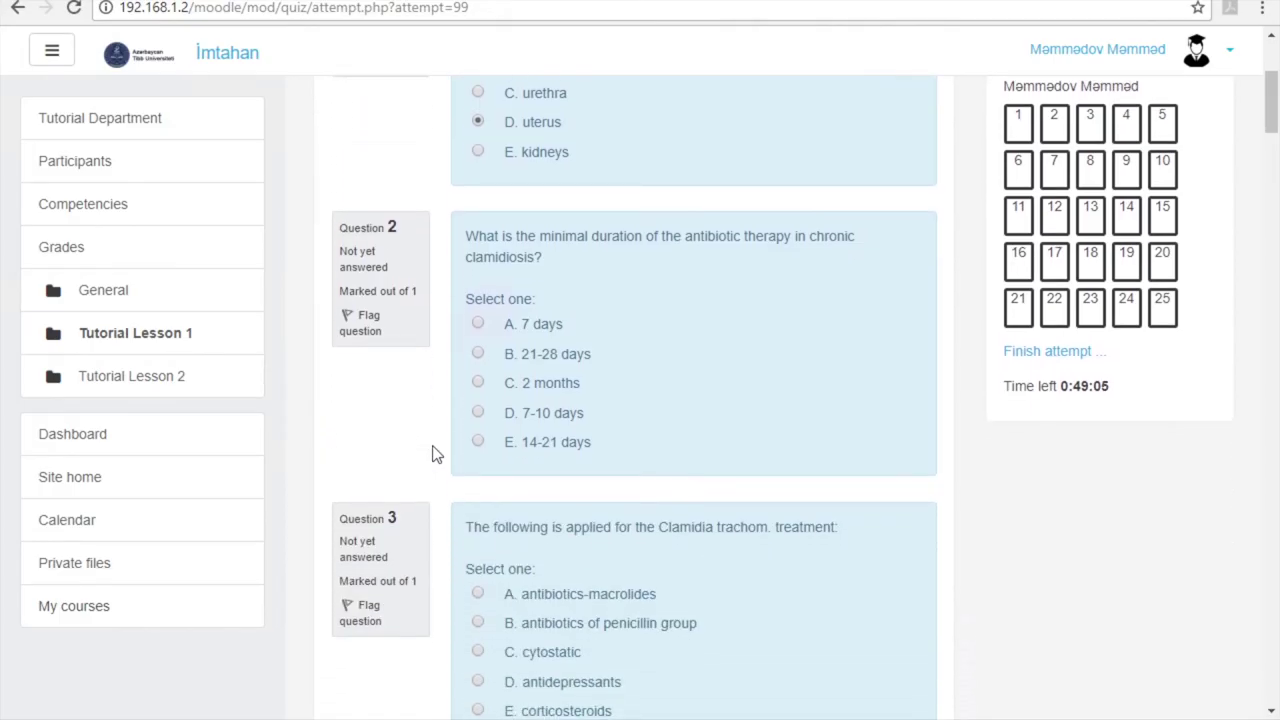
{"action": "scroll", "coordinate": [432, 453], "scroll_direction": "down", "scroll_amount": 1}
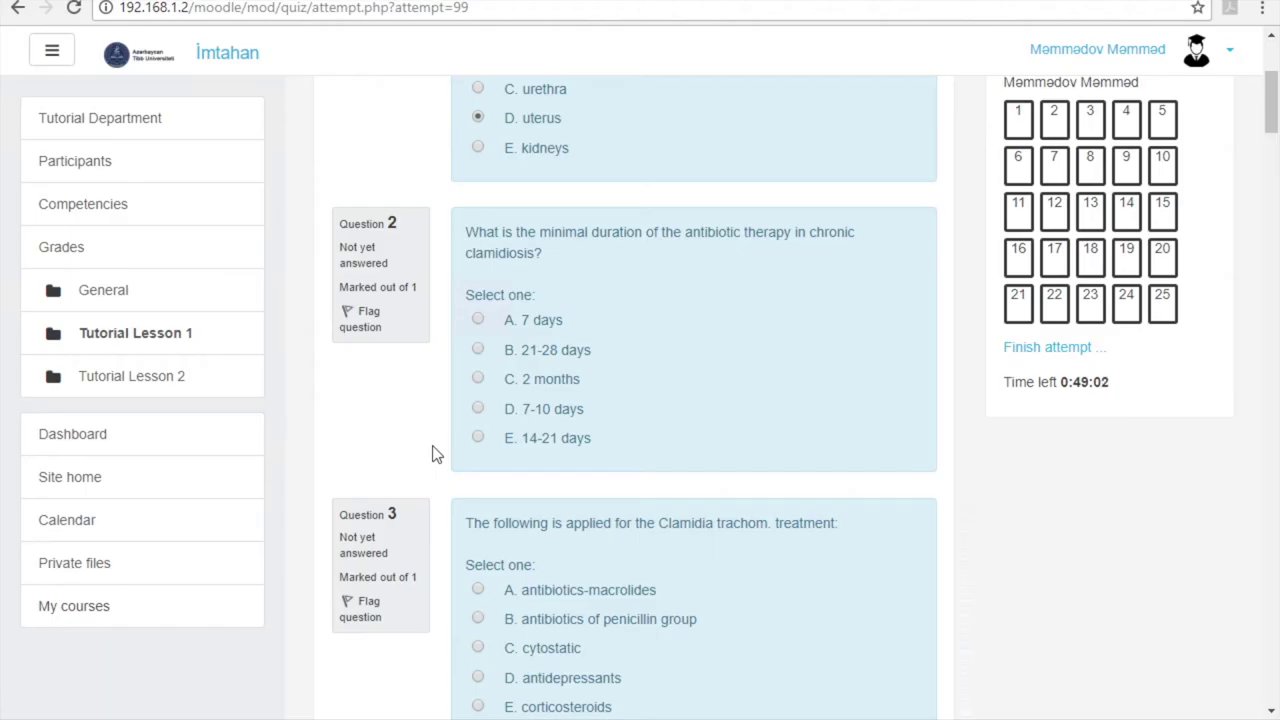
{"action": "scroll", "coordinate": [434, 451], "scroll_direction": "down", "scroll_amount": 1}
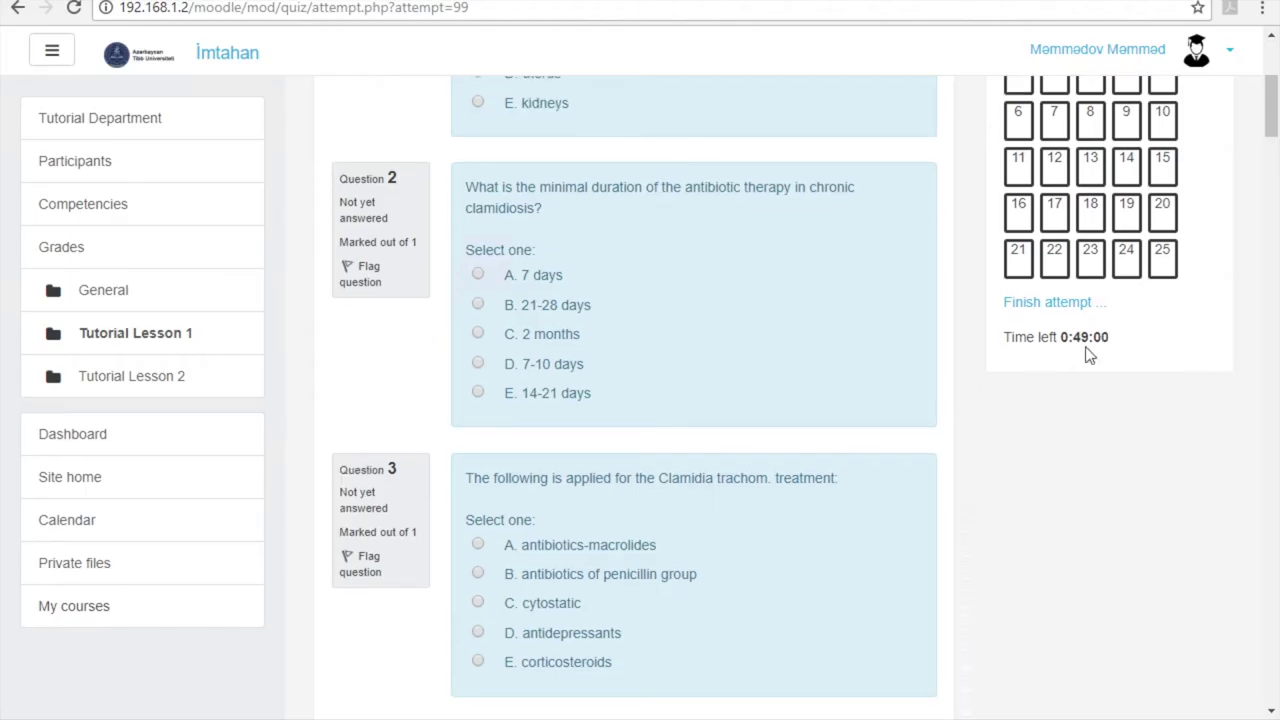
{"action": "scroll", "coordinate": [1086, 354], "scroll_direction": "down", "scroll_amount": 1}
{"action": "scroll", "coordinate": [1037, 432], "scroll_direction": "down", "scroll_amount": 1}
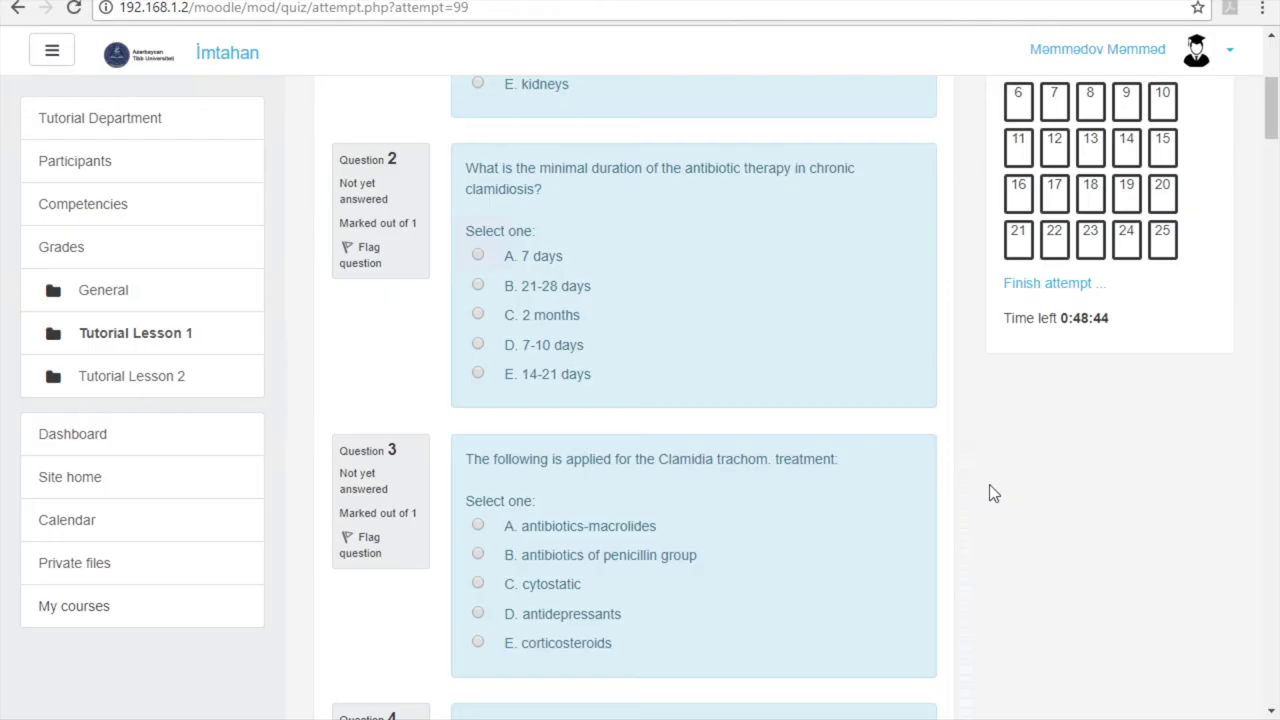
- Answer Questions 2–5: 21-28 days, penicillin-group antibiotics, regional lymphadenitis, cytostatic
{"action": "left_click", "coordinate": [479, 286]}
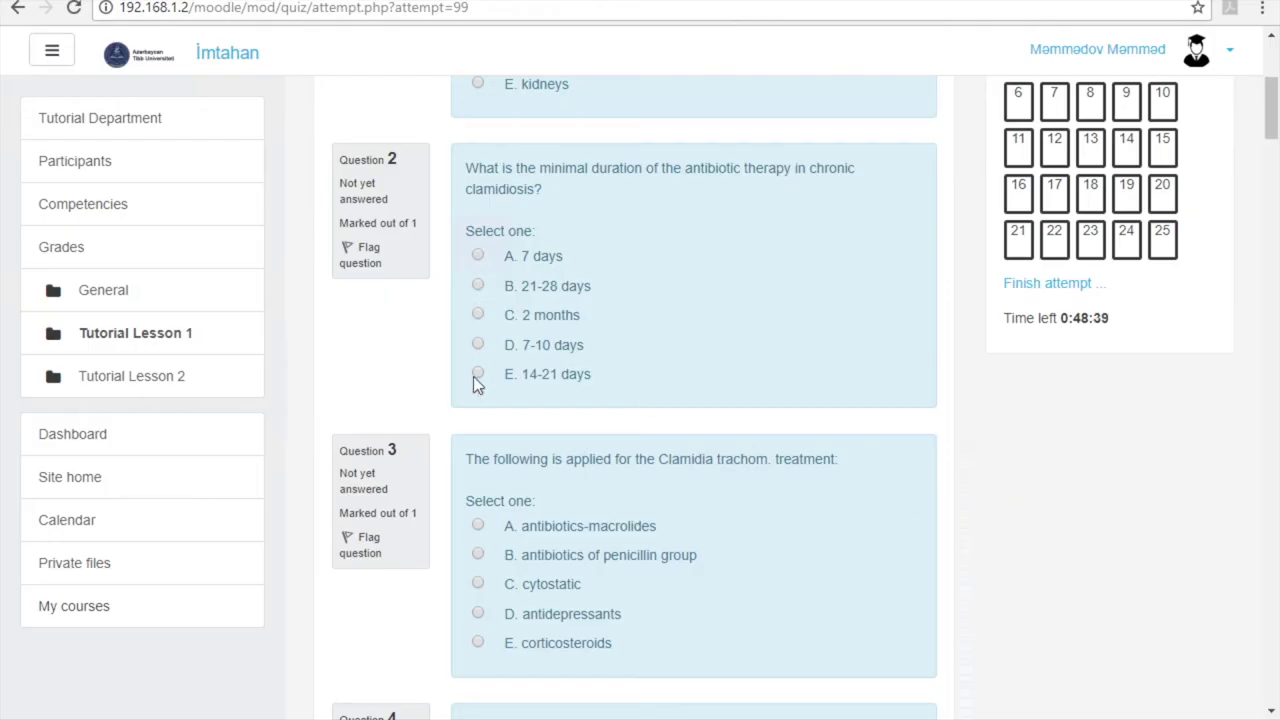
{"action": "left_click", "coordinate": [478, 554]}
{"action": "scroll", "coordinate": [479, 600], "scroll_direction": "down", "scroll_amount": 2}
{"action": "left_click", "coordinate": [479, 632]}
{"action": "scroll", "coordinate": [477, 620], "scroll_direction": "down", "scroll_amount": 3}
{"action": "left_click", "coordinate": [475, 612]}
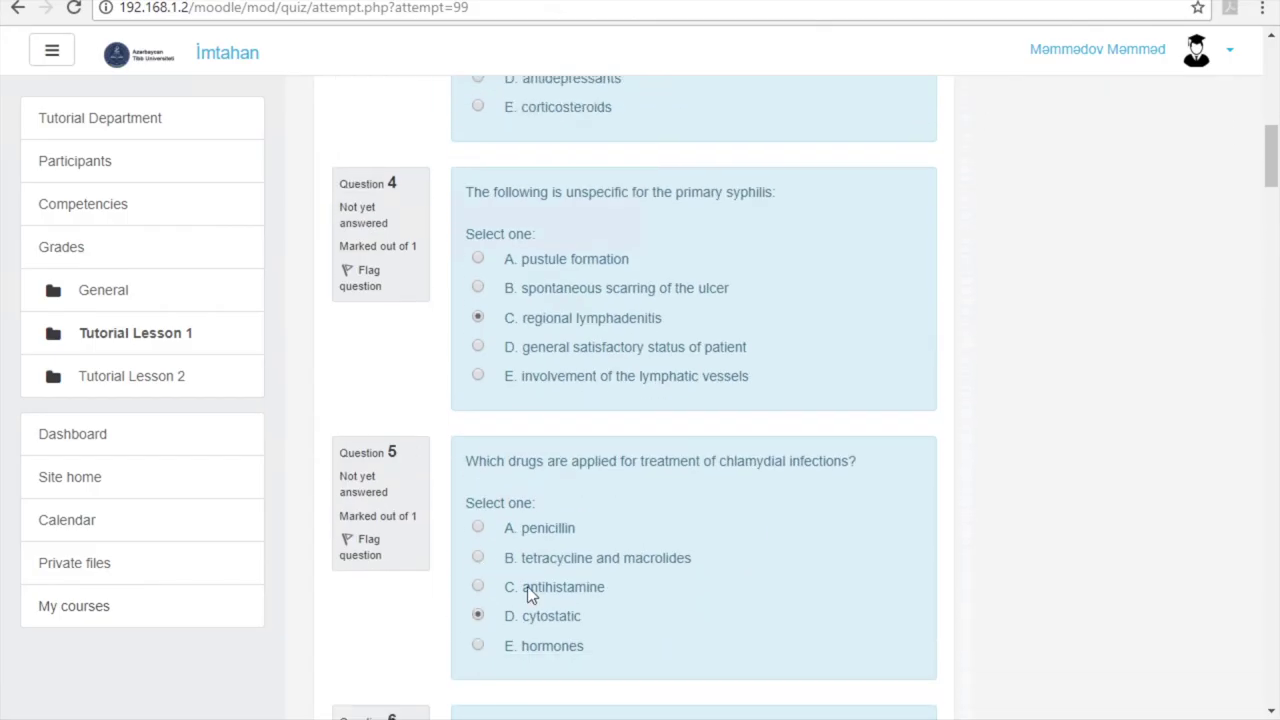
- Answer Questions 6–8: hyperkeratotic papulae, rickettsia, more than 4 months
{"action": "scroll", "coordinate": [527, 586], "scroll_direction": "down", "scroll_amount": 2}
{"action": "scroll", "coordinate": [577, 561], "scroll_direction": "down", "scroll_amount": 1}
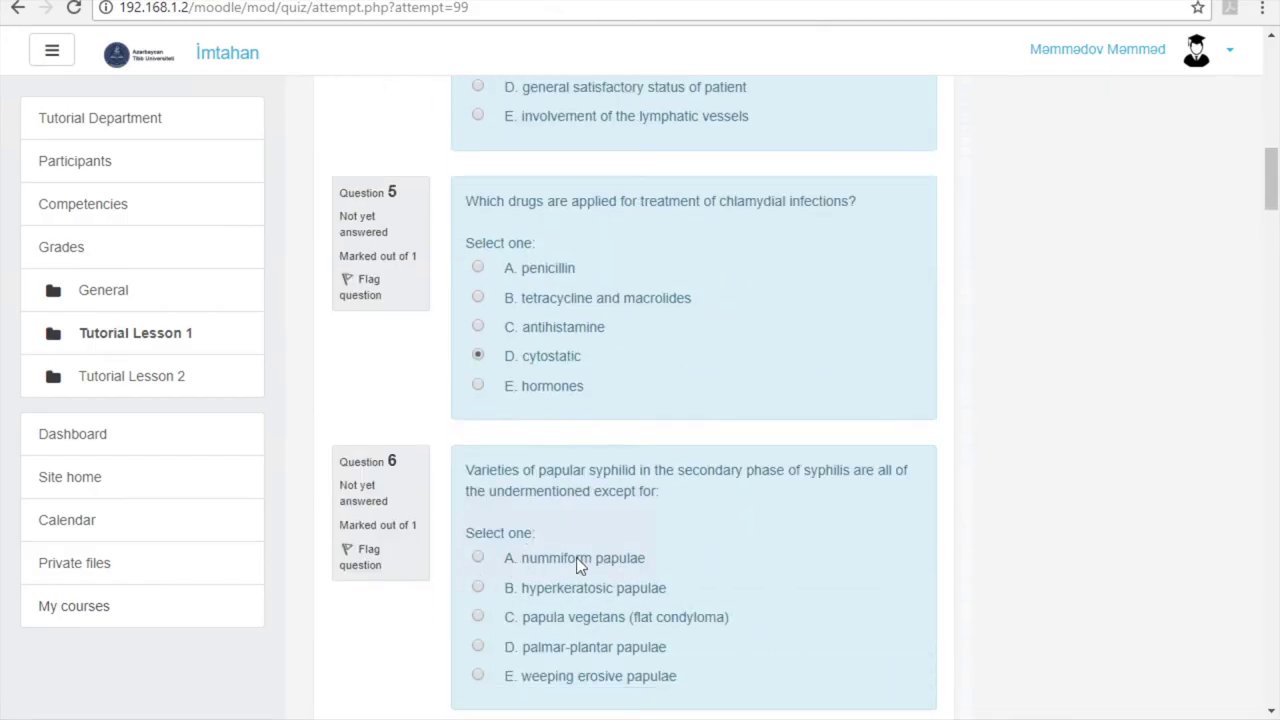
{"action": "scroll", "coordinate": [576, 557], "scroll_direction": "down", "scroll_amount": 2}
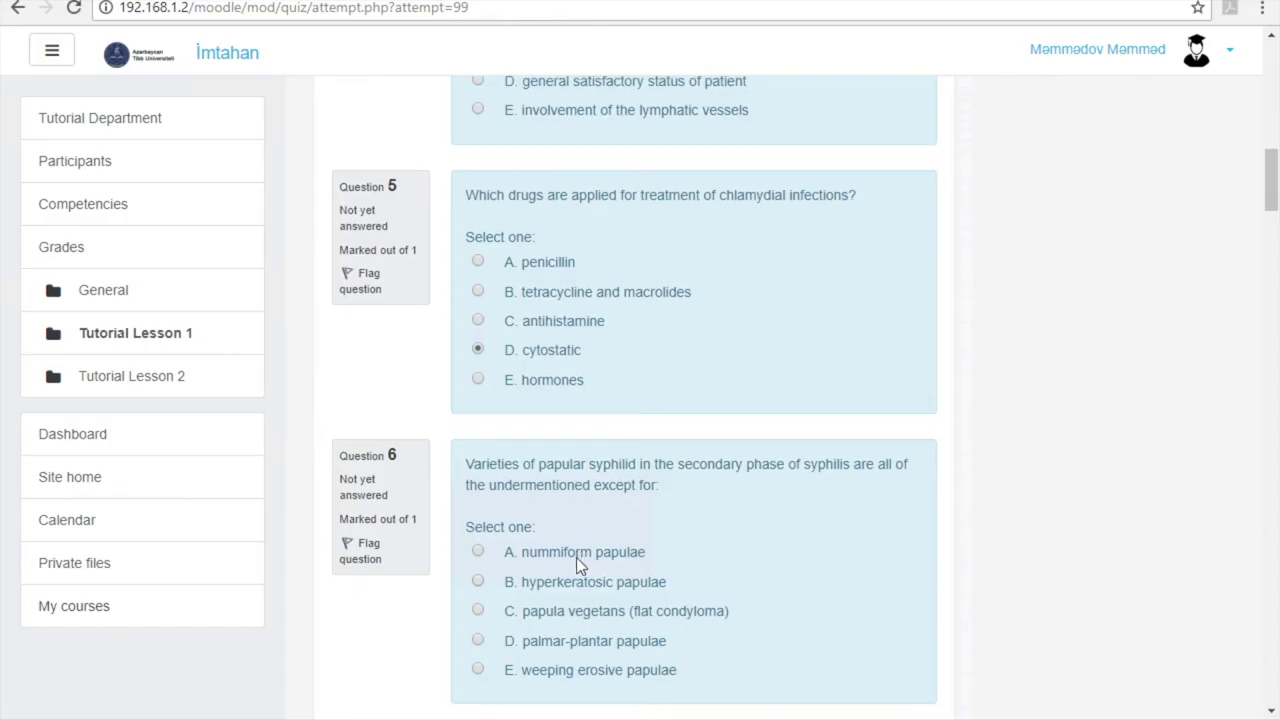
{"action": "left_click", "coordinate": [477, 429]}
{"action": "scroll", "coordinate": [479, 470], "scroll_direction": "down", "scroll_amount": 2}
{"action": "left_click", "coordinate": [478, 508]}
{"action": "scroll", "coordinate": [630, 500], "scroll_direction": "down", "scroll_amount": 2}
{"action": "left_click", "coordinate": [606, 505]}
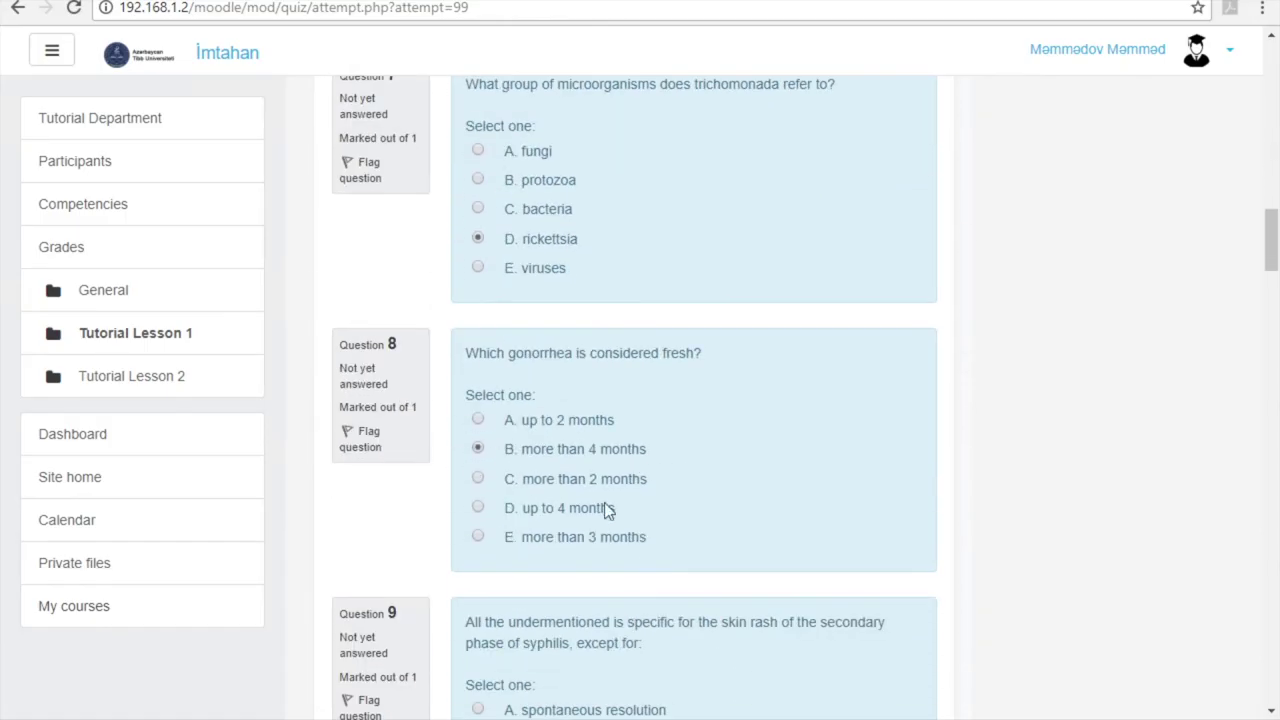
- Answer Questions 9–11: absence of acute inflammatory signs, Kaposi's sarcoma in young people, involvement of lymphatic vessels
{"action": "scroll", "coordinate": [540, 520], "scroll_direction": "down", "scroll_amount": 2}
{"action": "left_click", "coordinate": [481, 526]}
{"action": "scroll", "coordinate": [481, 510], "scroll_direction": "down", "scroll_amount": 3}
{"action": "left_click", "coordinate": [478, 486]}
{"action": "scroll", "coordinate": [512, 578], "scroll_direction": "down", "scroll_amount": 3}
{"action": "left_click", "coordinate": [479, 574]}
{"action": "scroll", "coordinate": [479, 574], "scroll_direction": "down", "scroll_amount": 3}
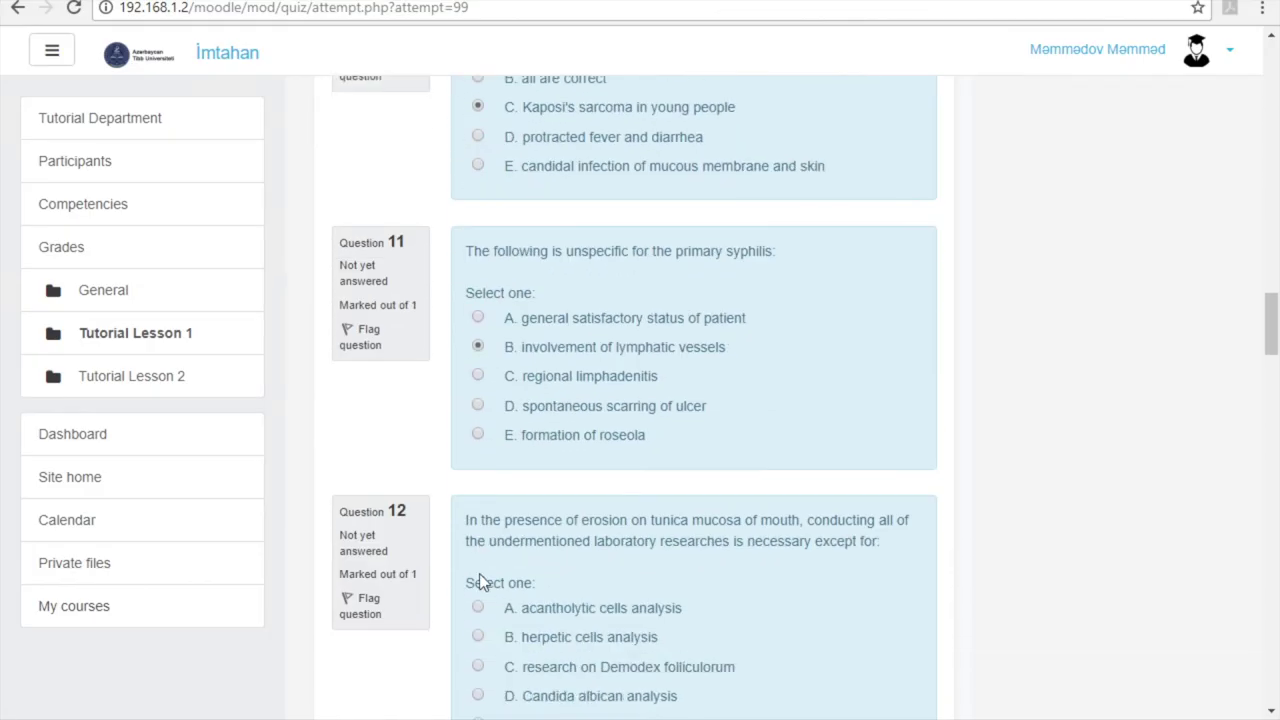
- Answer Question 12 with C, 15 with E, 16 node, 17 3-4 weeks, 18 with B
{"action": "left_click", "coordinate": [477, 620]}
{"action": "scroll", "coordinate": [477, 620], "scroll_direction": "down", "scroll_amount": 4}
{"action": "scroll", "coordinate": [476, 621], "scroll_direction": "down", "scroll_amount": 4}
{"action": "scroll", "coordinate": [482, 307], "scroll_direction": "down", "scroll_amount": 3}
{"action": "left_click", "coordinate": [482, 309]}
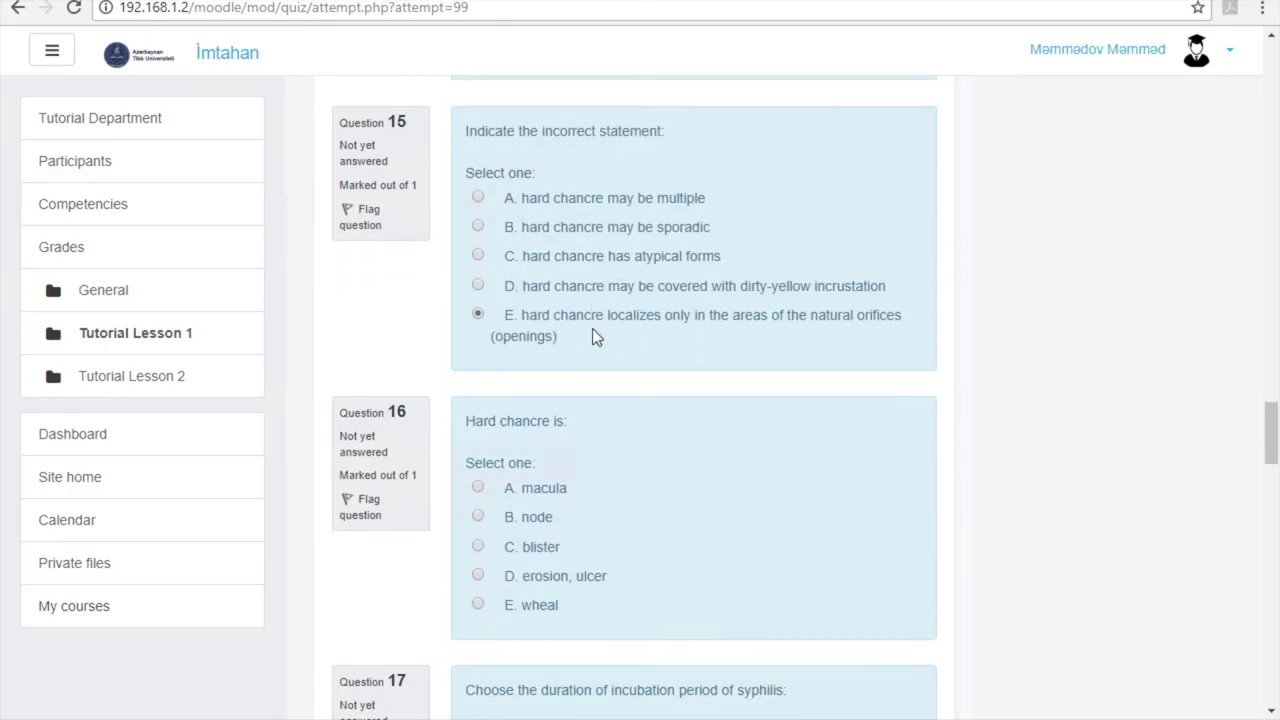
{"action": "scroll", "coordinate": [594, 337], "scroll_direction": "down", "scroll_amount": 2}
{"action": "left_click", "coordinate": [575, 435]}
{"action": "scroll", "coordinate": [571, 457], "scroll_direction": "down", "scroll_amount": 2}
{"action": "left_click", "coordinate": [580, 452]}
{"action": "scroll", "coordinate": [589, 446], "scroll_direction": "down", "scroll_amount": 1}
- Answer Question 19 with solitary, multiple, chancre-imprints, 20 candida albicans, 22 sluggish growth
{"action": "scroll", "coordinate": [589, 446], "scroll_direction": "down", "scroll_amount": 3}
{"action": "left_click", "coordinate": [478, 330]}
{"action": "scroll", "coordinate": [478, 330], "scroll_direction": "down", "scroll_amount": 3}
{"action": "left_click", "coordinate": [479, 309]}
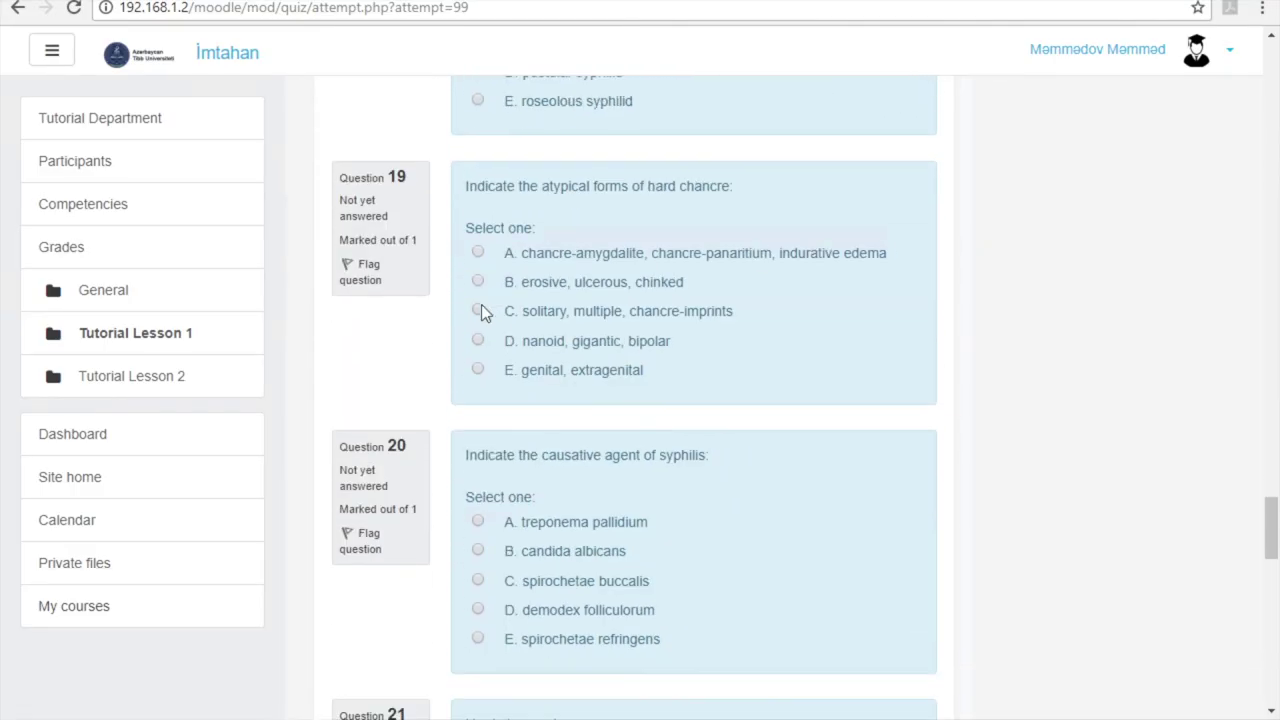
{"action": "scroll", "coordinate": [481, 309], "scroll_direction": "down", "scroll_amount": 2}
{"action": "left_click", "coordinate": [478, 322]}
- Answer another question, then Question 24 with dermatomycosis and 25 with palm and sole papulae
{"action": "scroll", "coordinate": [479, 320], "scroll_direction": "down", "scroll_amount": 2}
{"action": "left_click", "coordinate": [478, 408]}
{"action": "scroll", "coordinate": [478, 408], "scroll_direction": "down", "scroll_amount": 2}
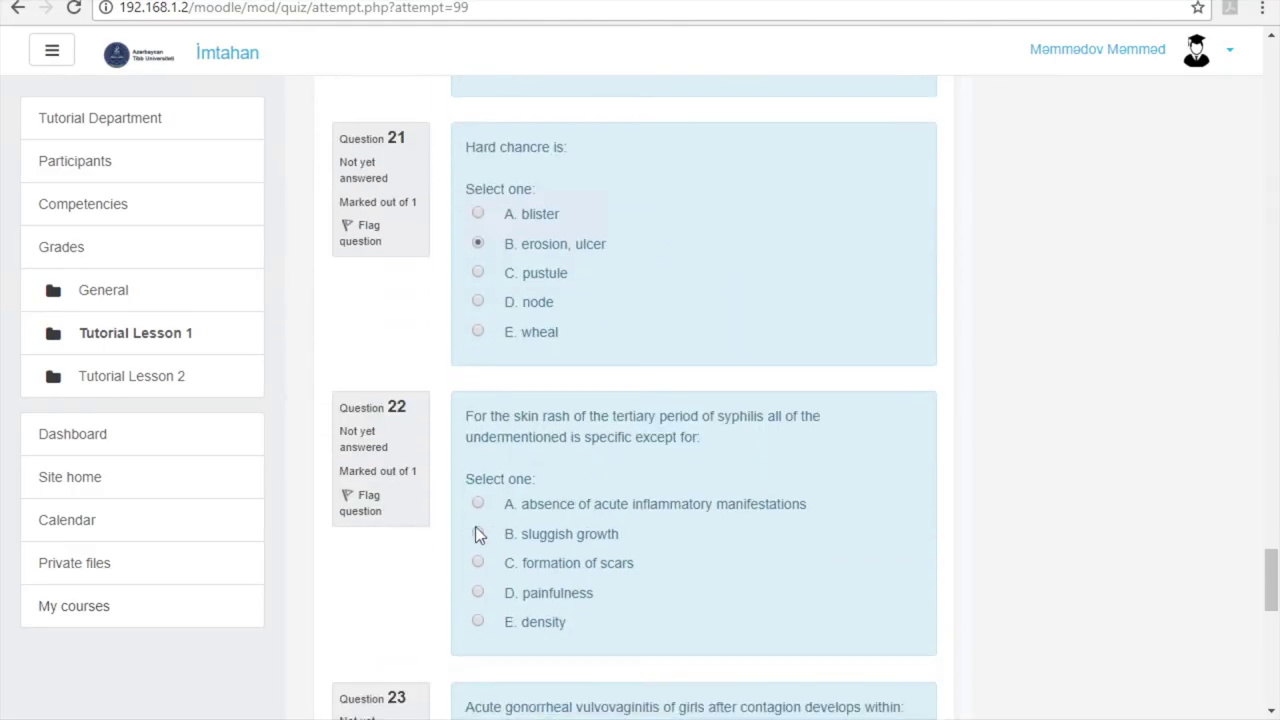
{"action": "left_click", "coordinate": [477, 529]}
{"action": "scroll", "coordinate": [477, 529], "scroll_direction": "down", "scroll_amount": 3}
{"action": "scroll", "coordinate": [608, 543], "scroll_direction": "down", "scroll_amount": 3}
{"action": "left_click", "coordinate": [479, 490]}
{"action": "scroll", "coordinate": [615, 524], "scroll_direction": "down", "scroll_amount": 3}
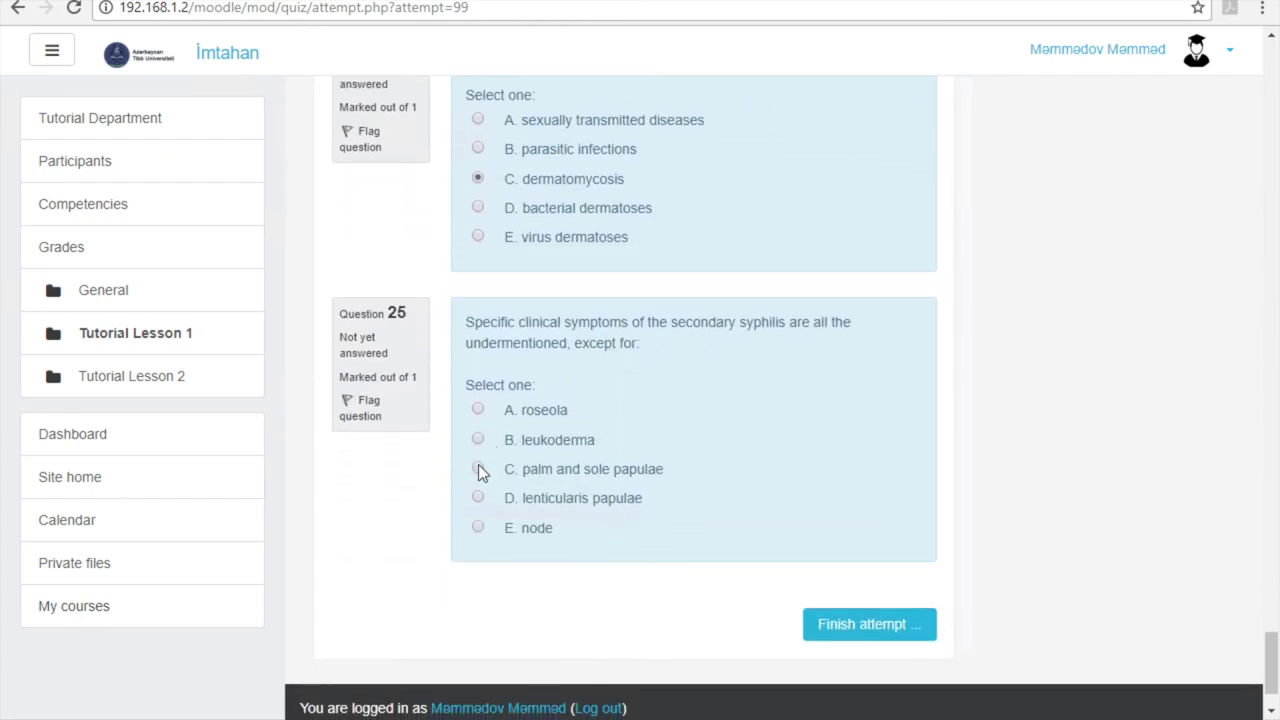
{"action": "left_click", "coordinate": [478, 469]}
- Open the Summary of attempt, then go back to unanswered Question 23
{"action": "left_click", "coordinate": [866, 626]}
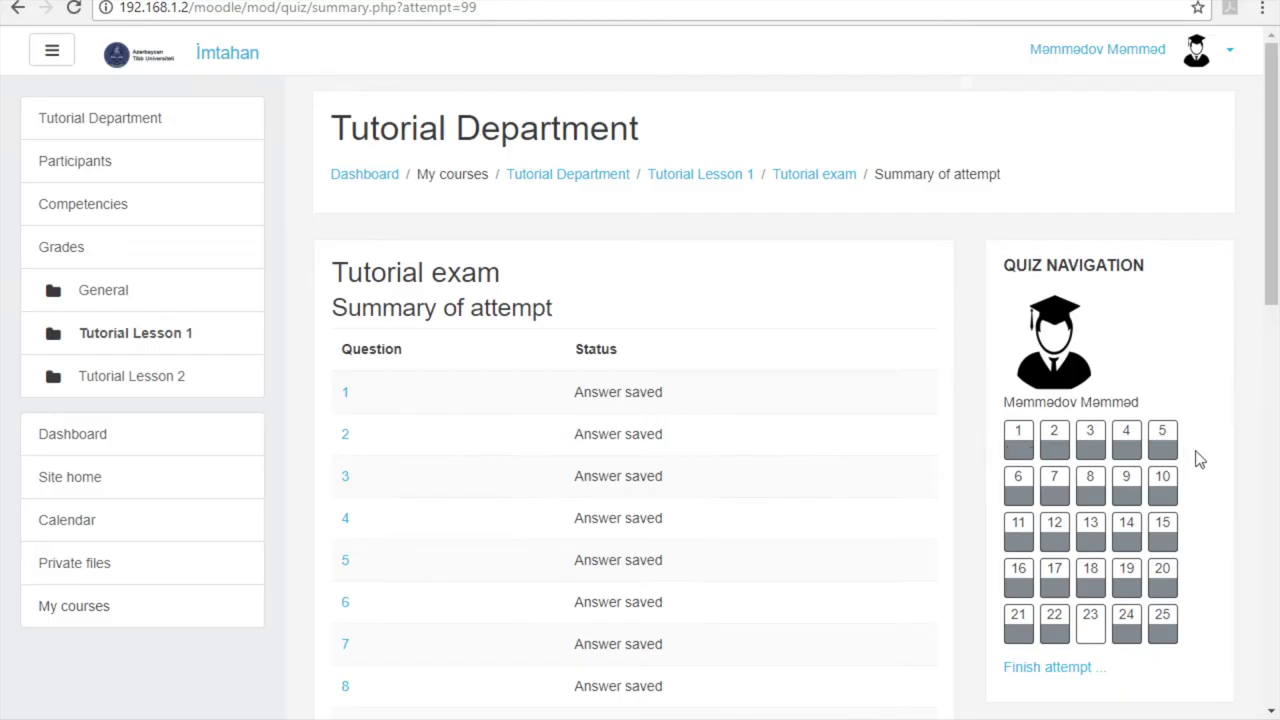
{"action": "left_click", "coordinate": [1094, 634]}
{"action": "left_click", "coordinate": [1091, 622]}
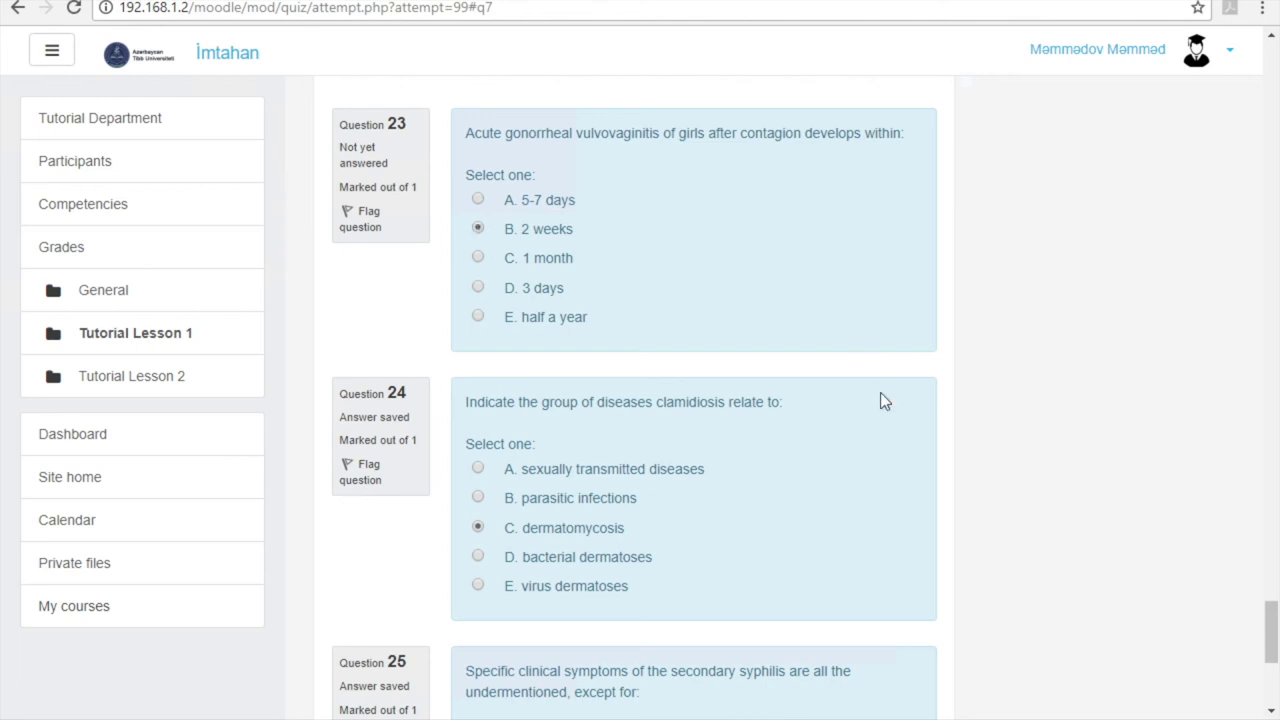
- Return to the Summary of attempt with Question 23 now answered B. 2 weeks
{"action": "scroll", "coordinate": [880, 400], "scroll_direction": "down", "scroll_amount": 5}
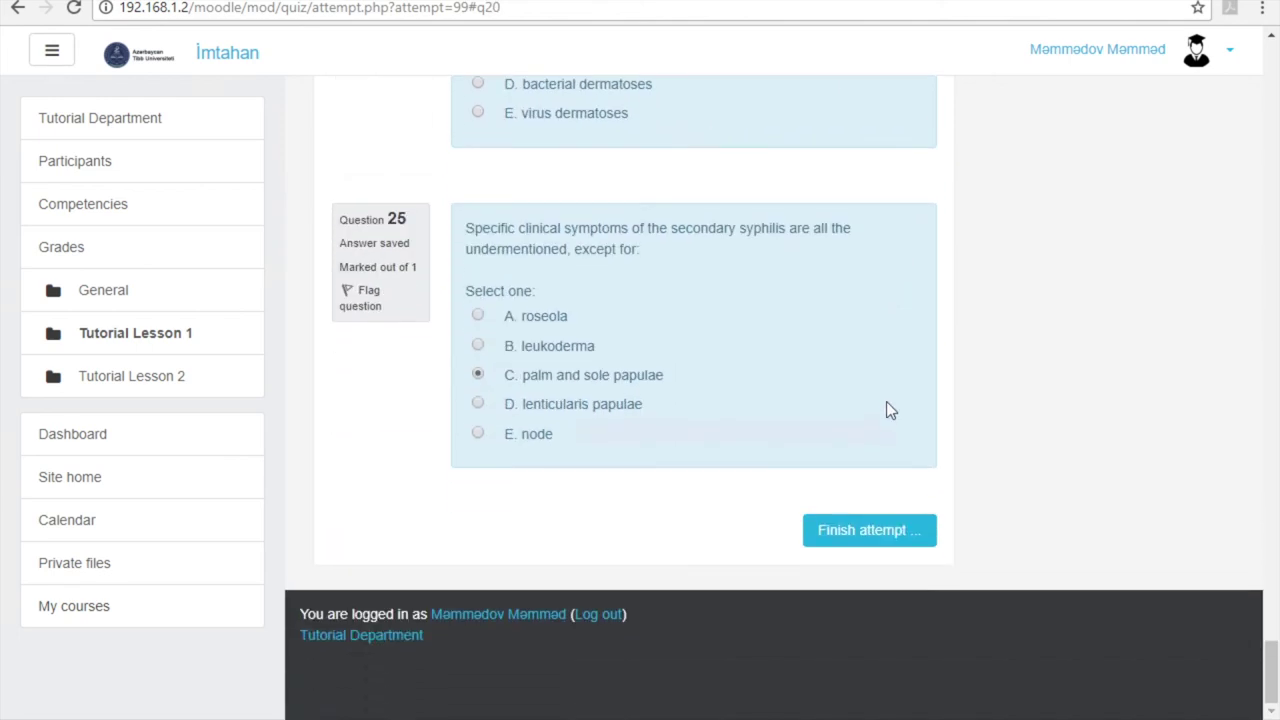
{"action": "left_click", "coordinate": [866, 532]}
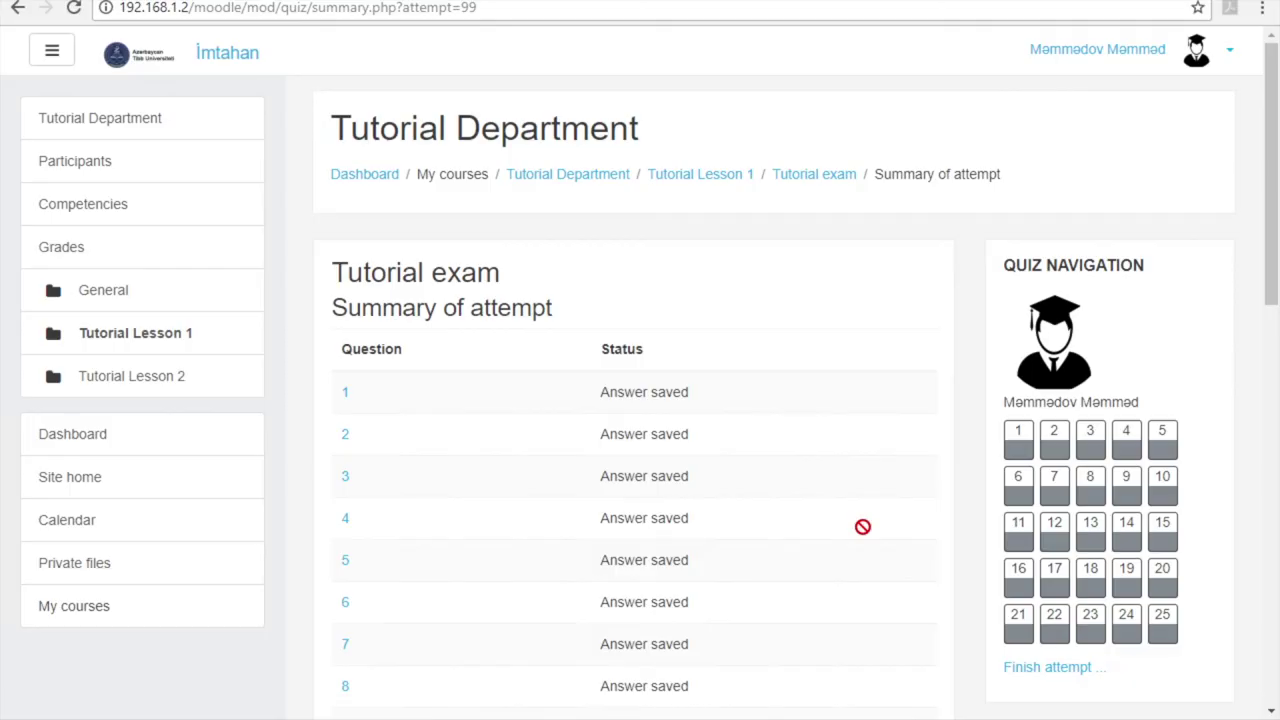
- Submit all answers and finish, confirming the final submission of the attempt
{"action": "scroll", "coordinate": [863, 527], "scroll_direction": "down", "scroll_amount": 5}
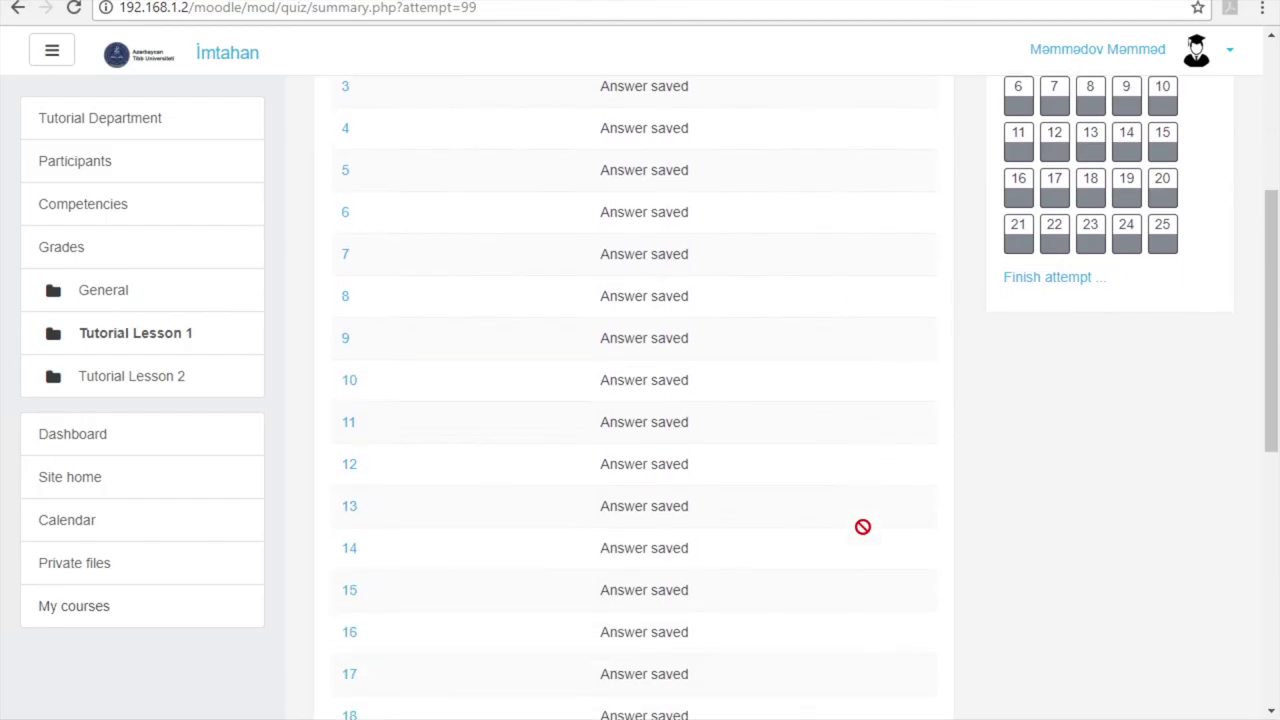
{"action": "scroll", "coordinate": [863, 527], "scroll_direction": "down", "scroll_amount": 5}
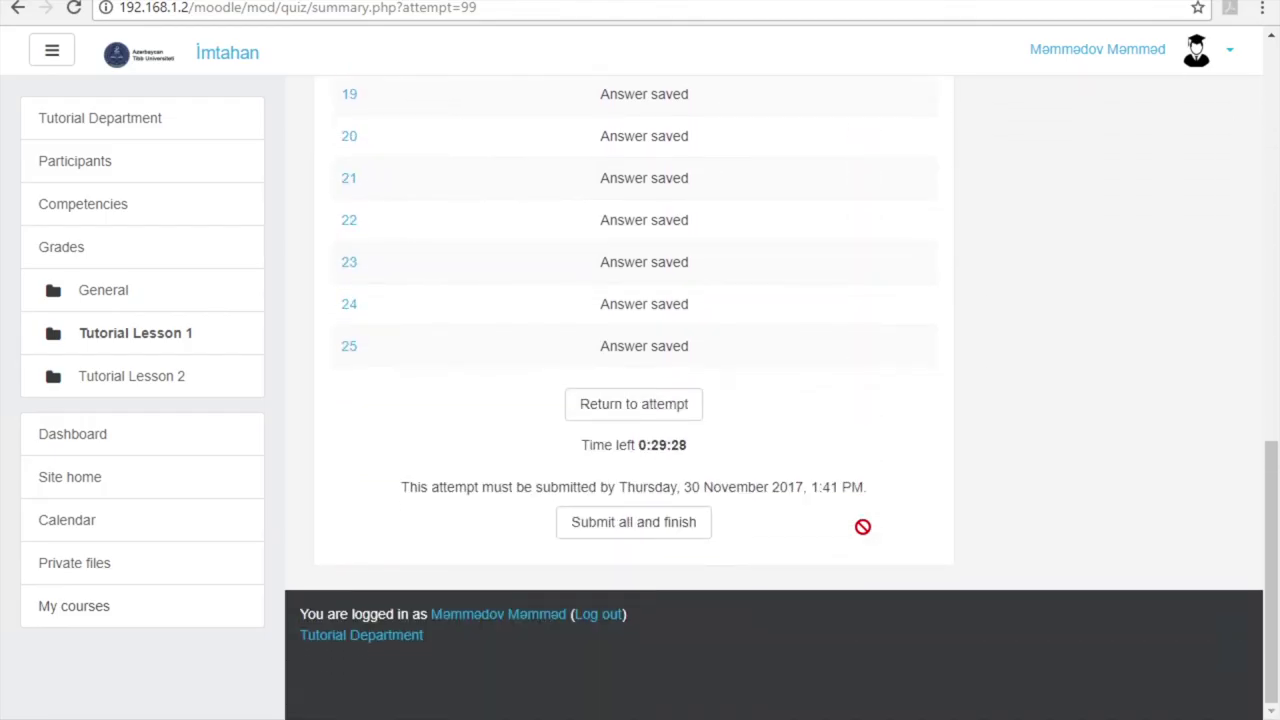
{"action": "left_click", "coordinate": [633, 526]}
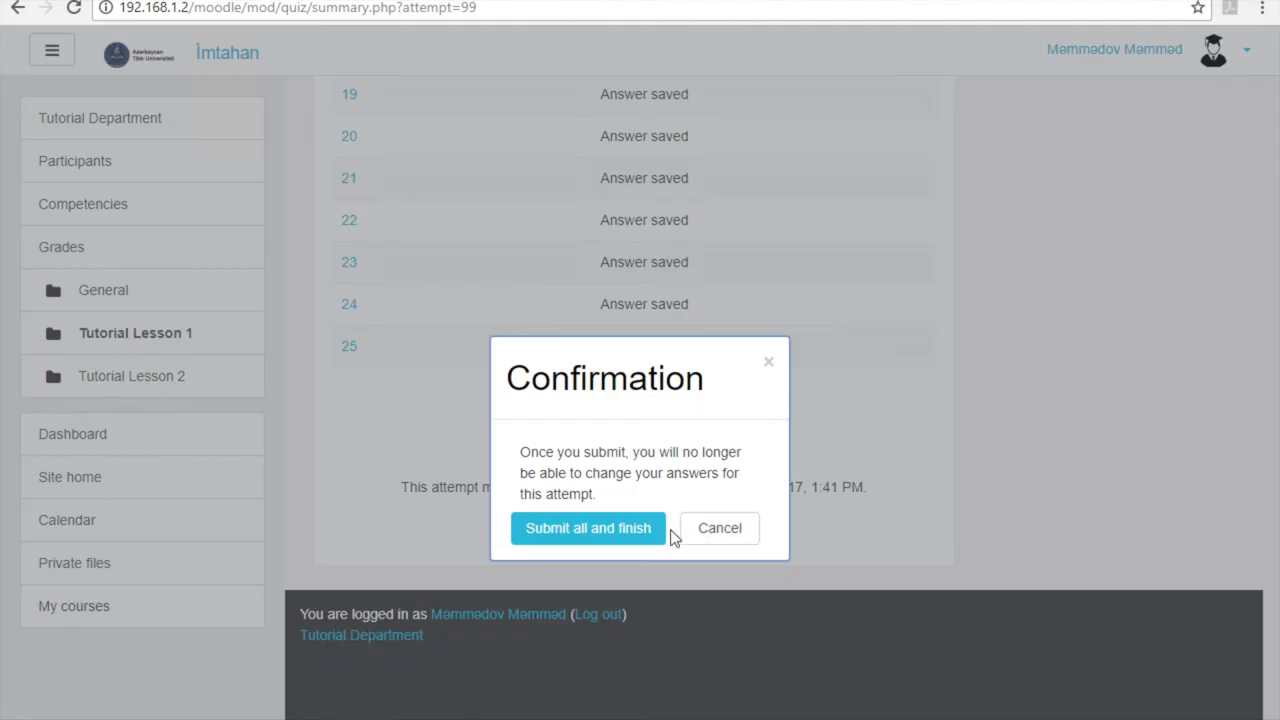
{"action": "left_click", "coordinate": [592, 531]}
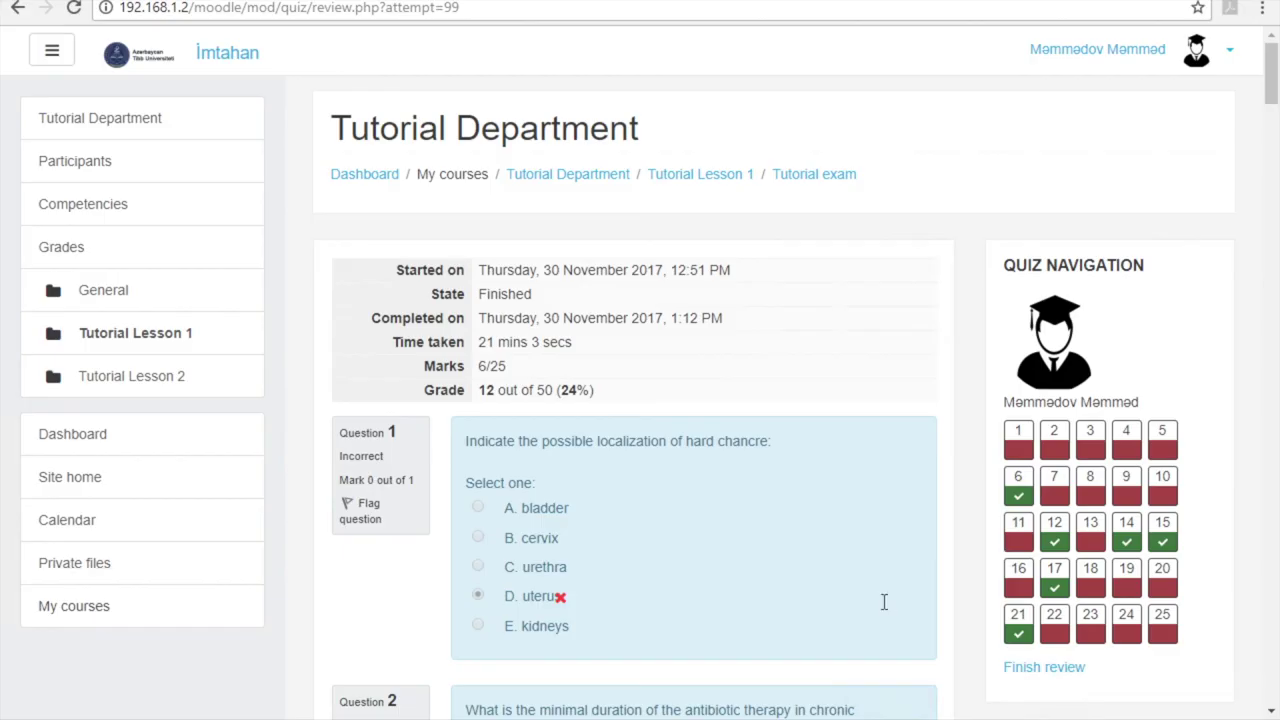
- Scroll through the graded review (6/25 marks, 12 out of 50) and open the user menu
{"action": "scroll", "coordinate": [890, 580], "scroll_direction": "down", "scroll_amount": 1}
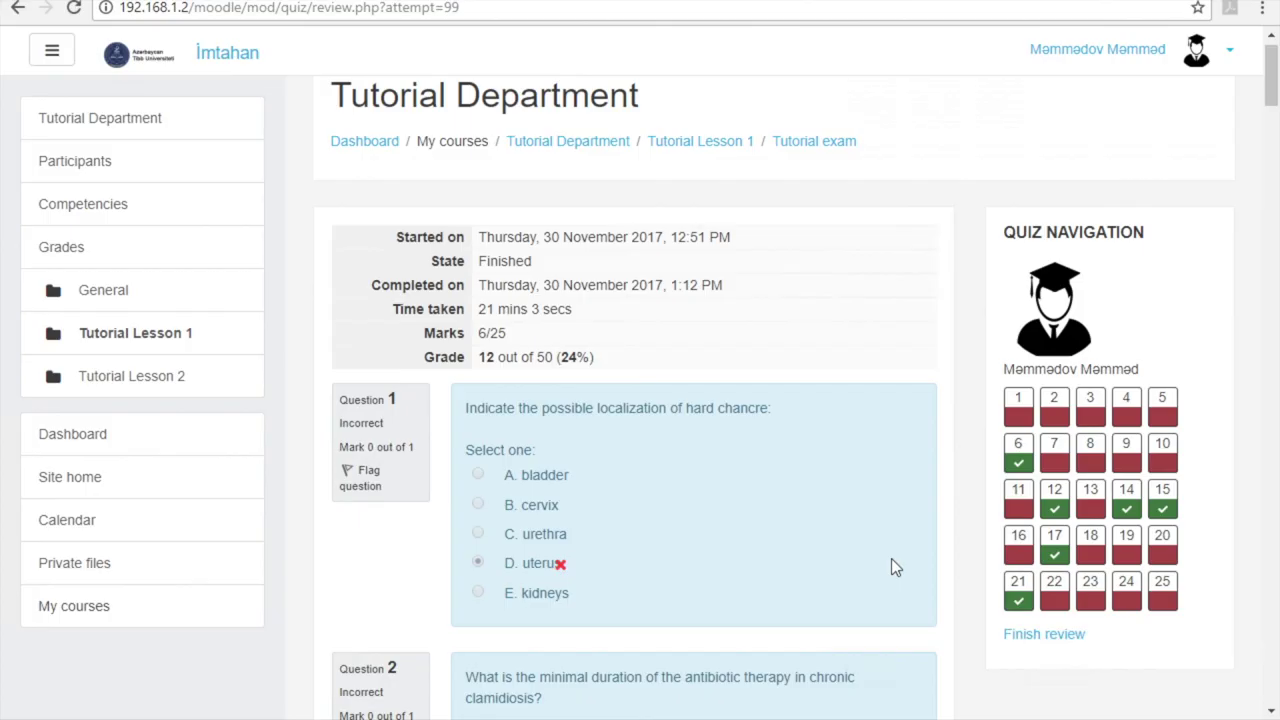
{"action": "left_click", "coordinate": [1218, 56]}
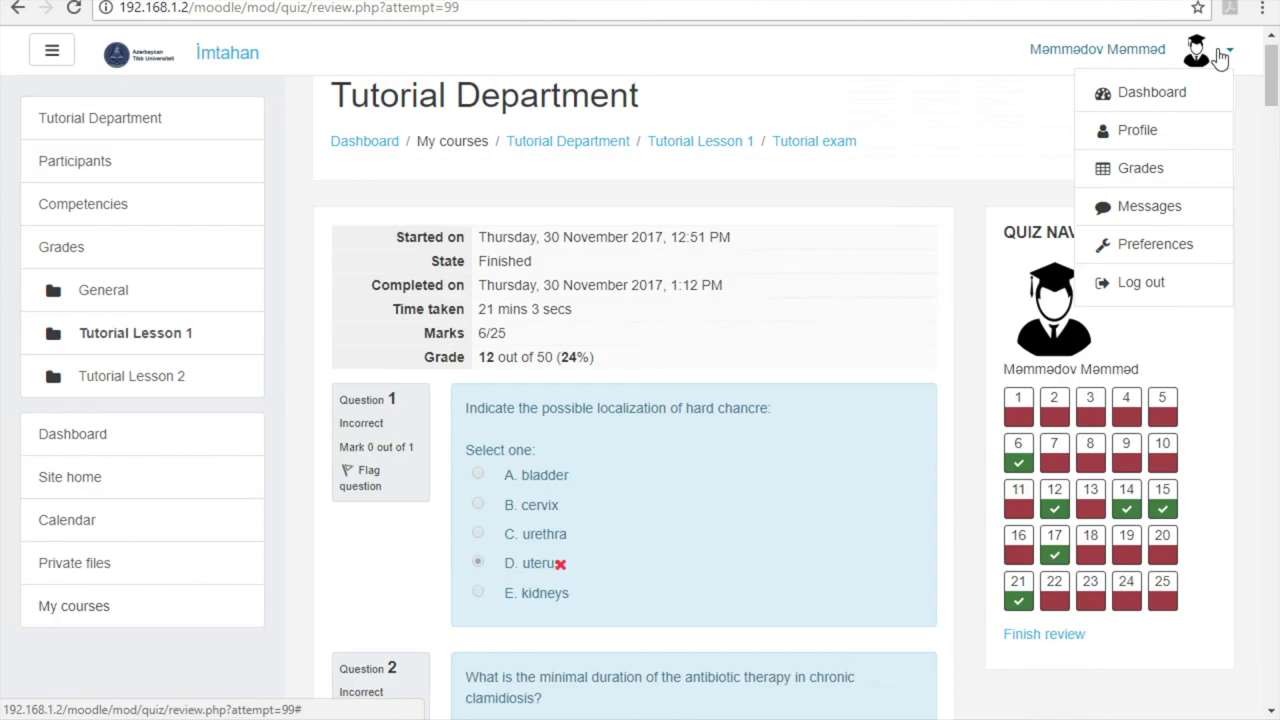
- Choose Log out from the user menu to end the session
{"action": "left_click", "coordinate": [1131, 284]}
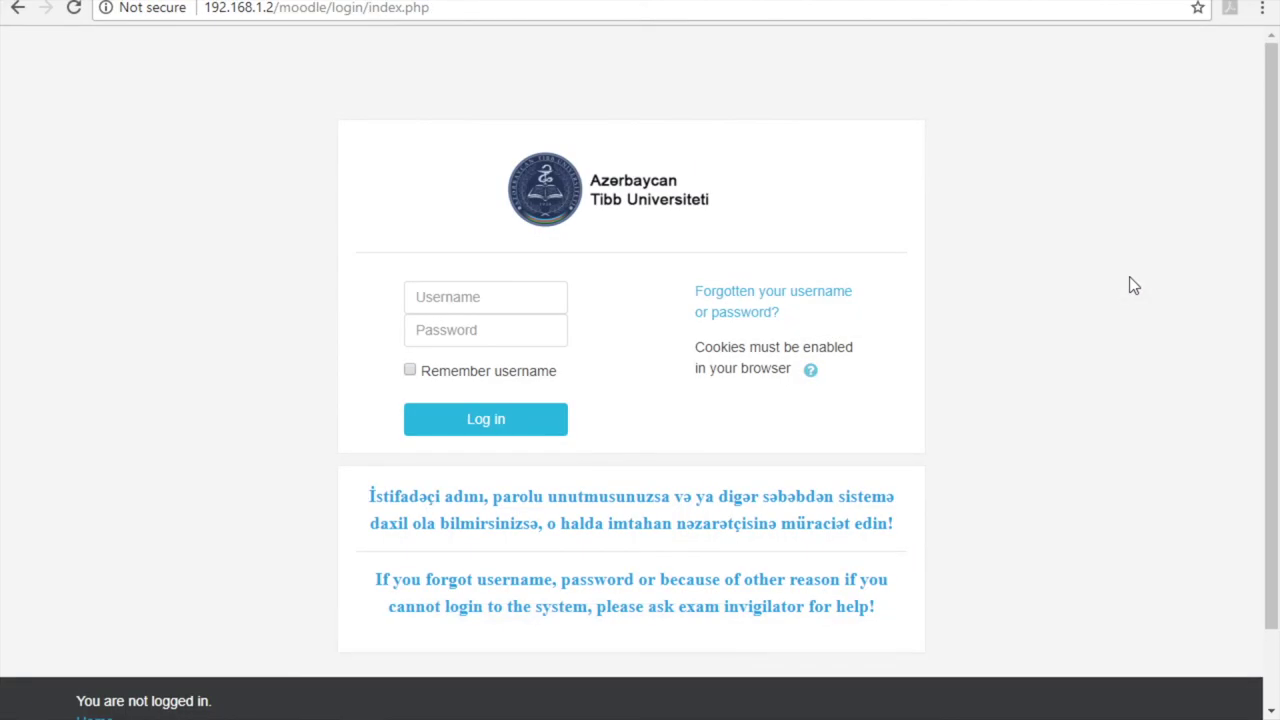